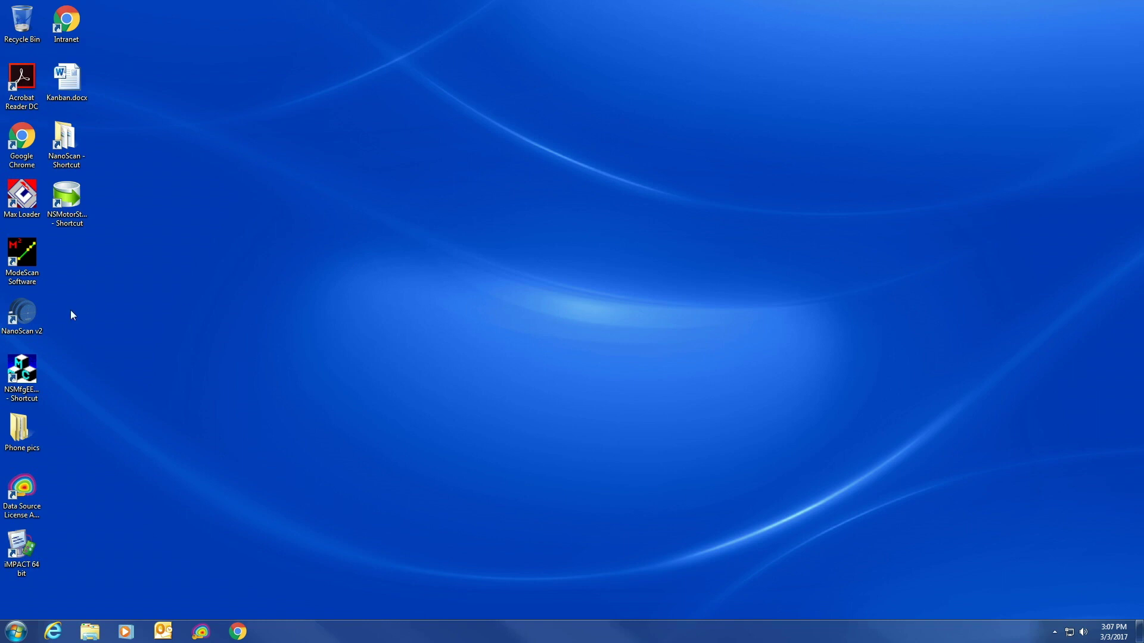
Step: Launch NanoScan v2 from its desktop shortcut
click(16, 335)
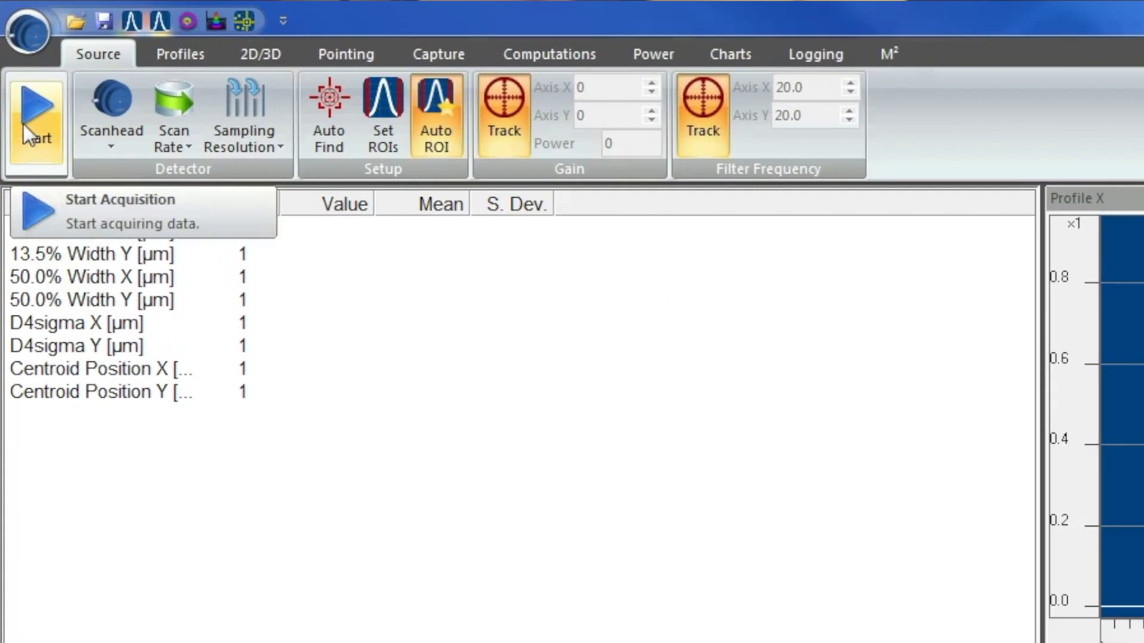
Step: Start beam acquisition and widen the Profile X and Y plots
click(22, 123)
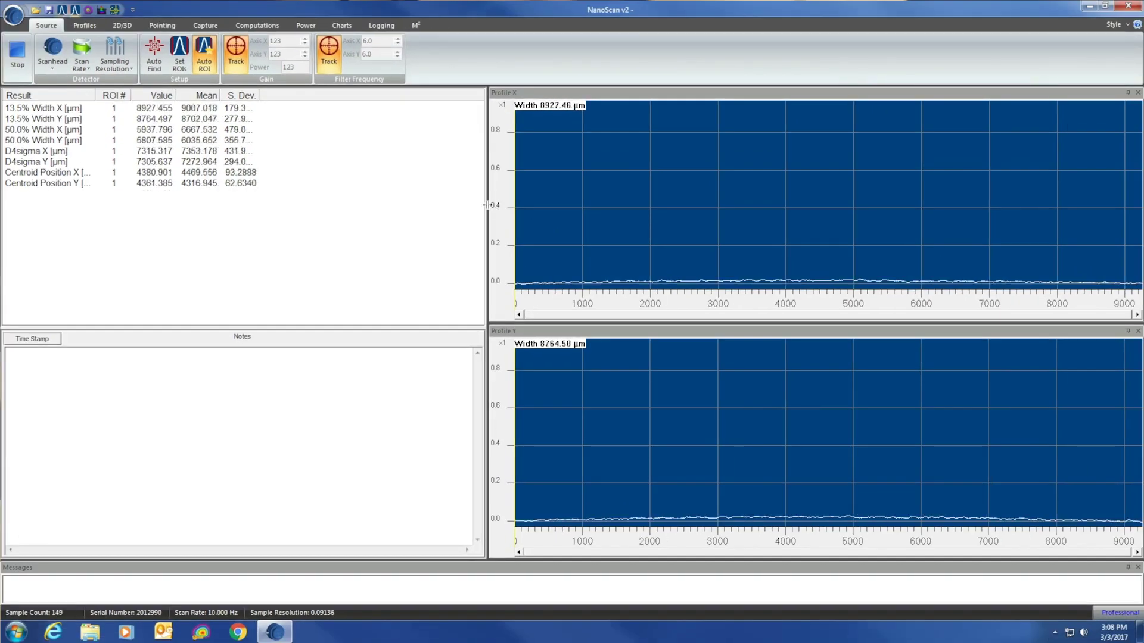
drag(394, 206, 309, 199)
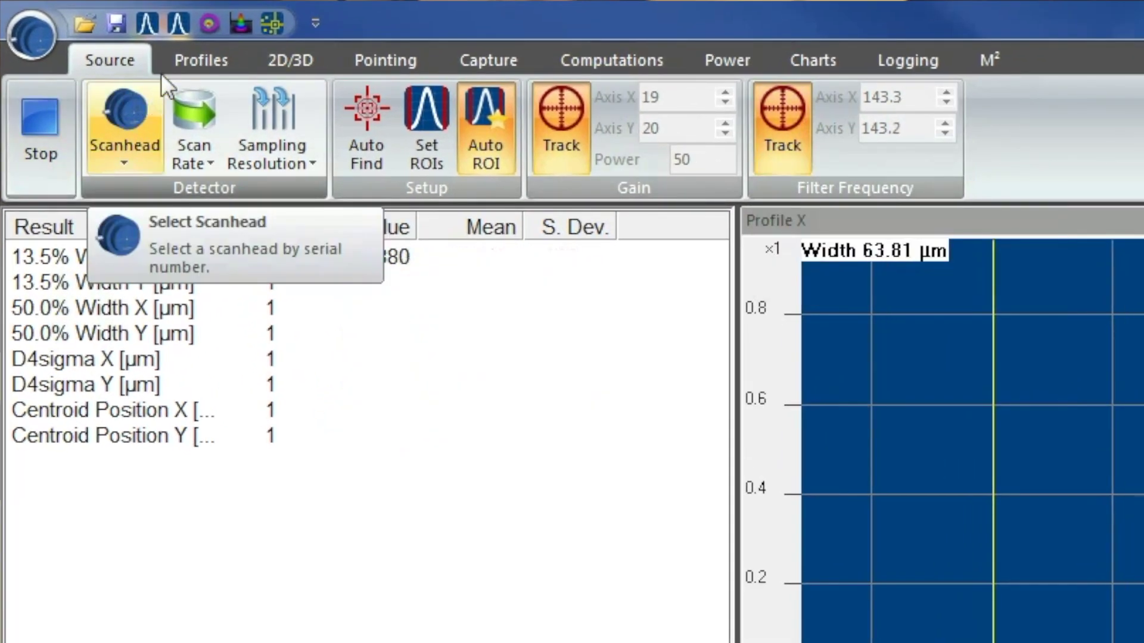
Step: Check the connected scanhead and the 10.00 Hz scan rate, then show the Profiles settings
click(140, 142)
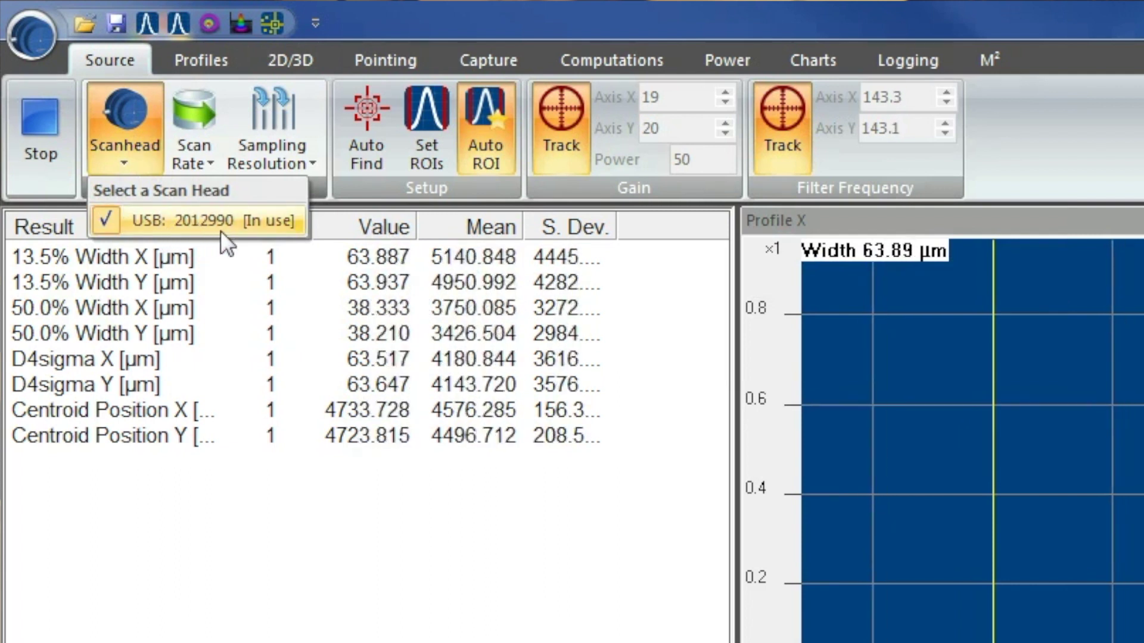
click(205, 127)
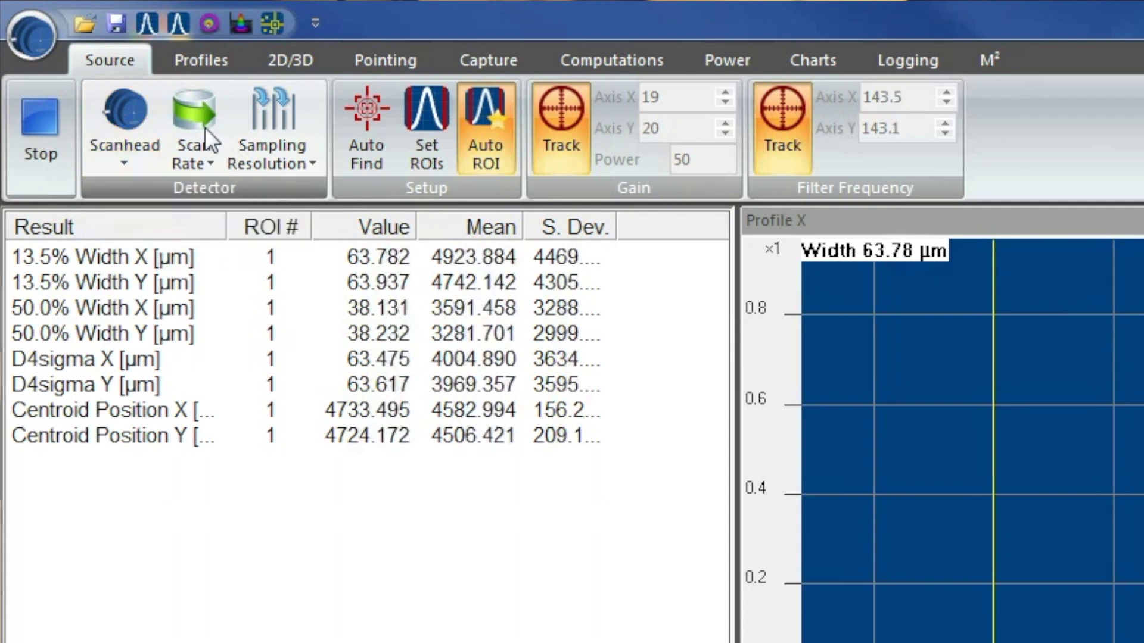
click(190, 140)
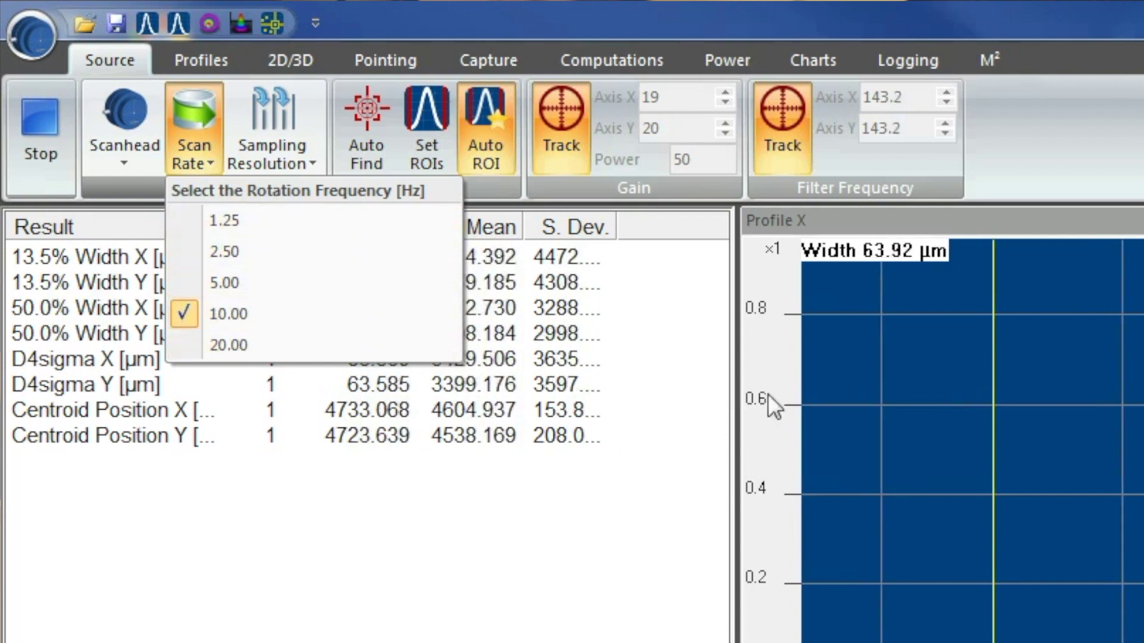
click(504, 145)
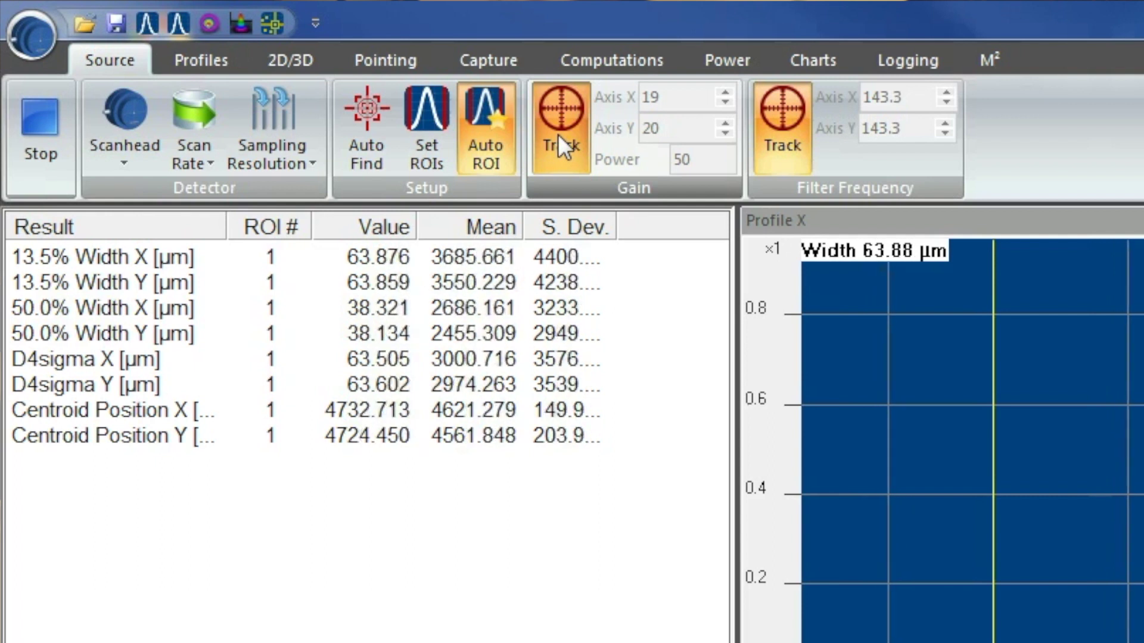
click(204, 60)
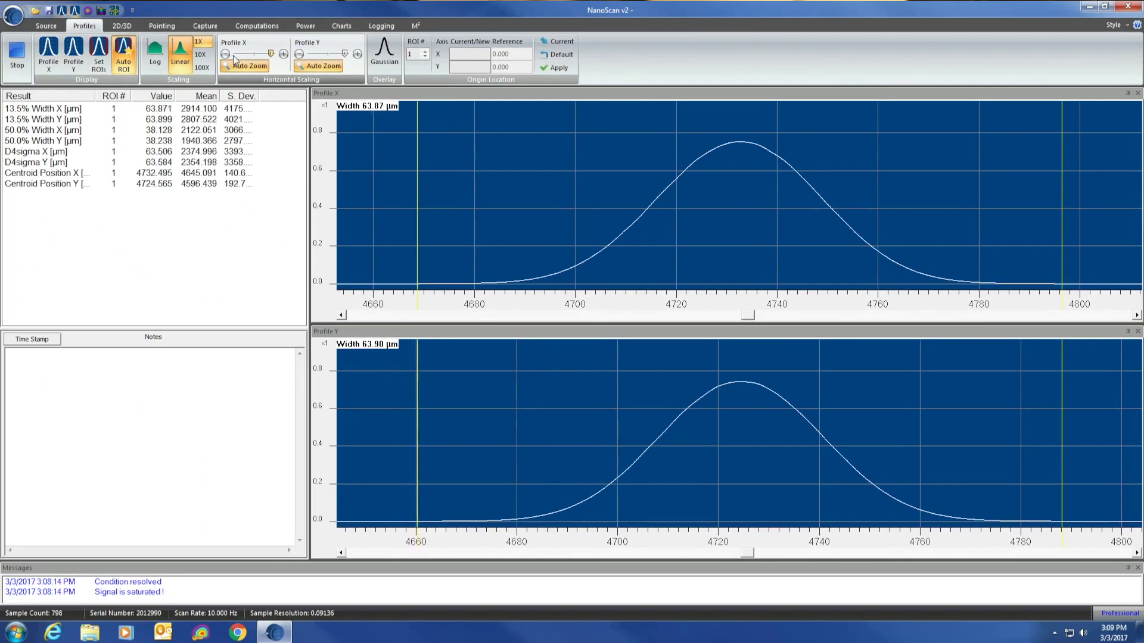
Step: Zoom both profiles to full range, then auto-zoom them onto the Gaussian peak
drag(271, 54, 233, 54)
drag(344, 54, 302, 62)
click(322, 66)
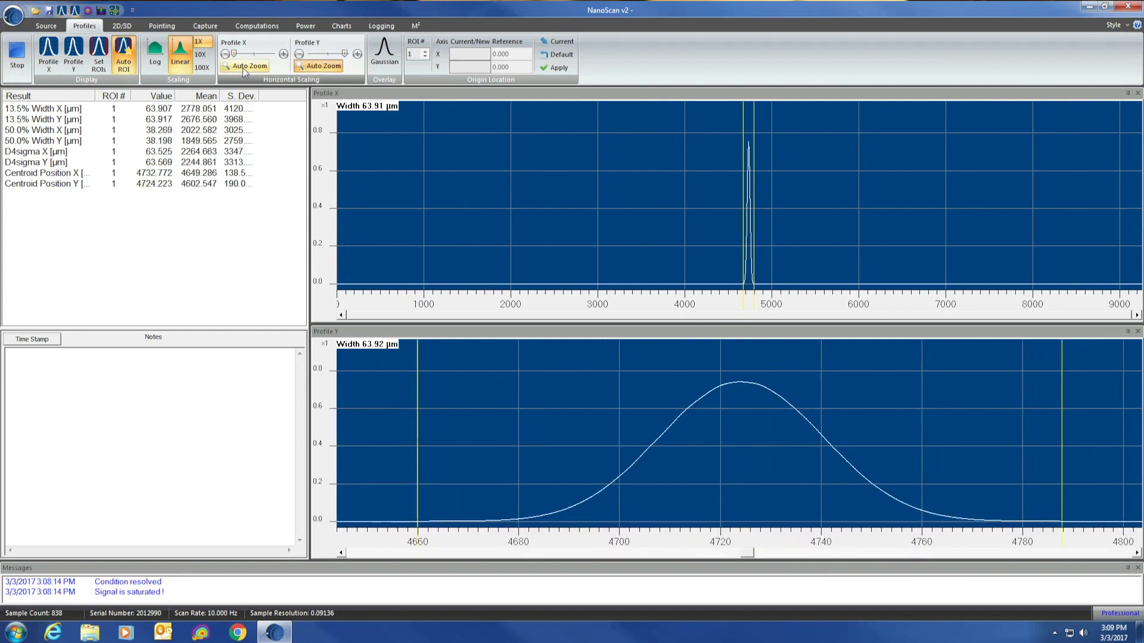
click(241, 68)
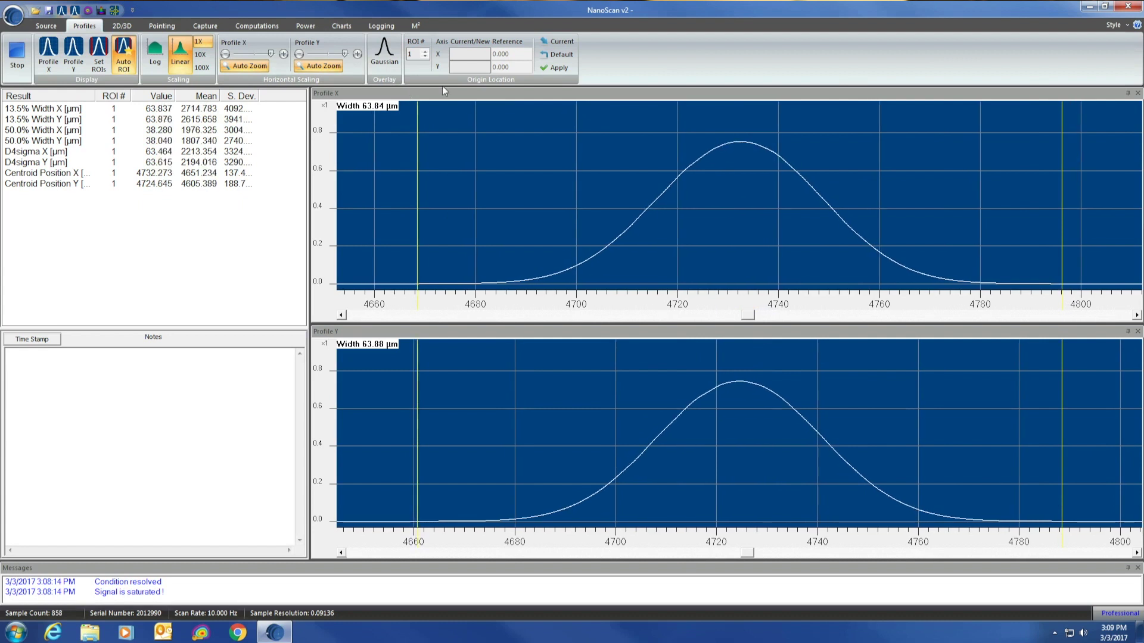
click(123, 26)
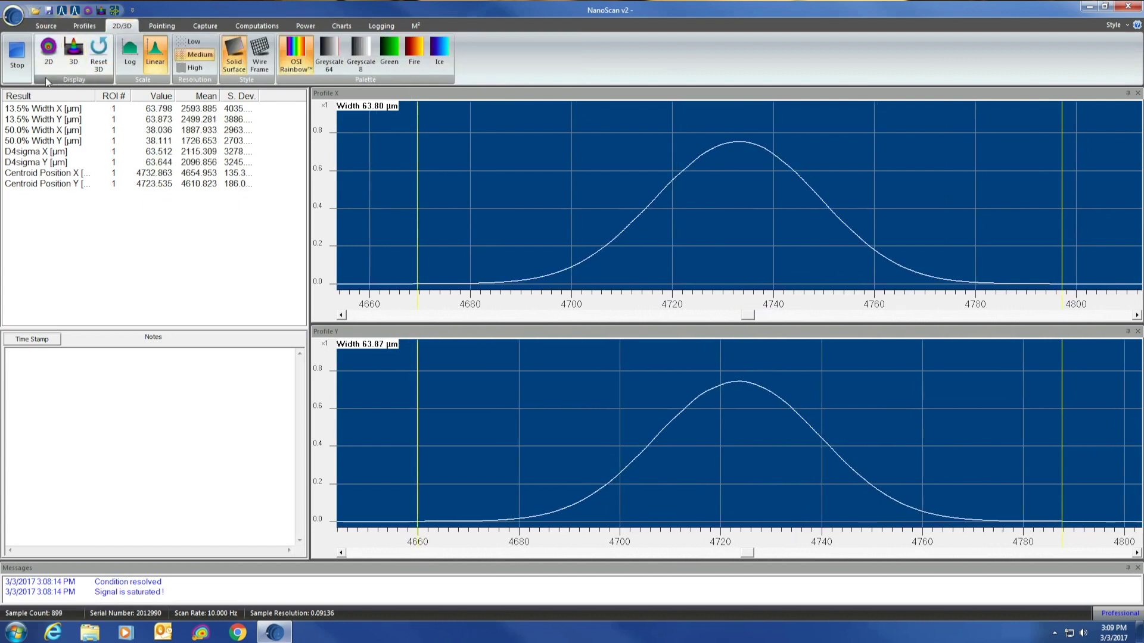
Step: Show the 2D beam image and dock it beside the Profile X plot
click(50, 58)
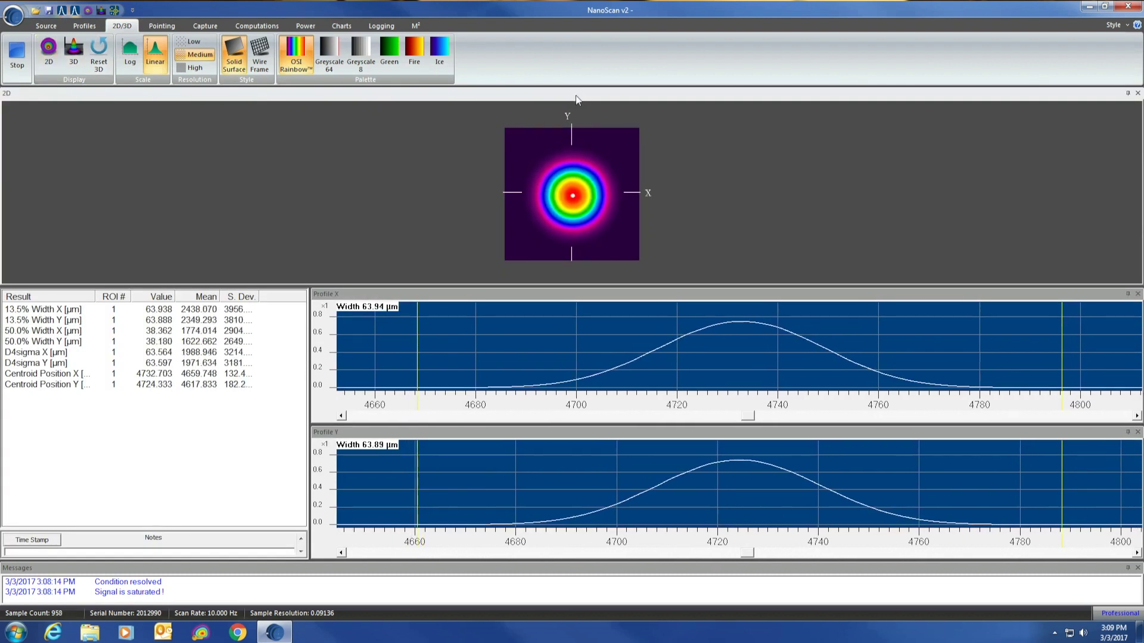
drag(582, 95, 726, 189)
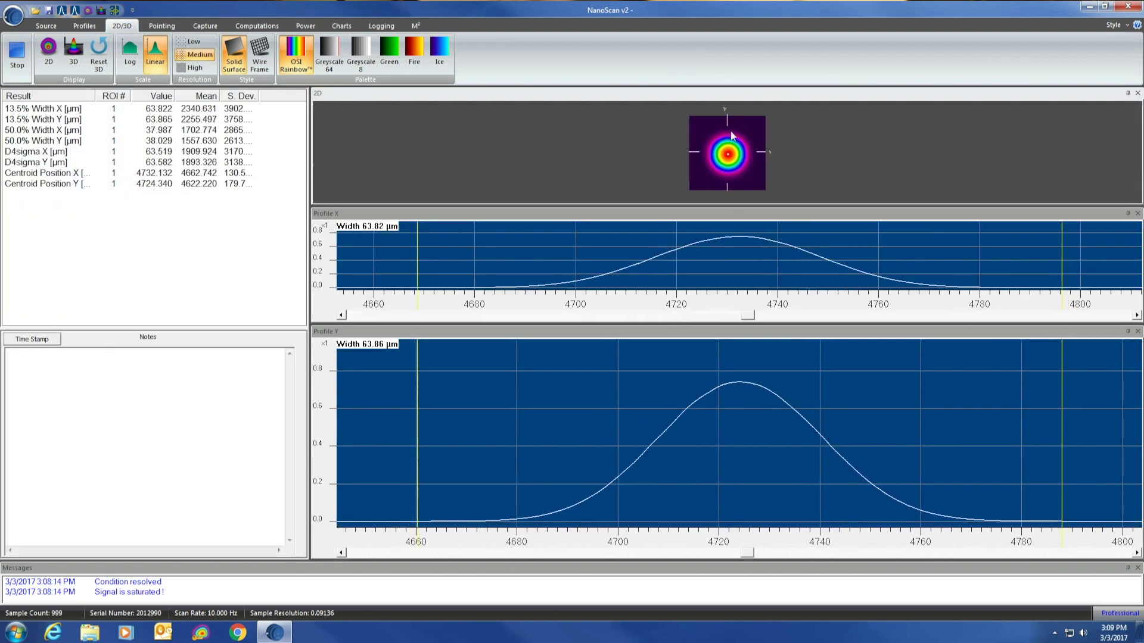
drag(731, 95, 751, 206)
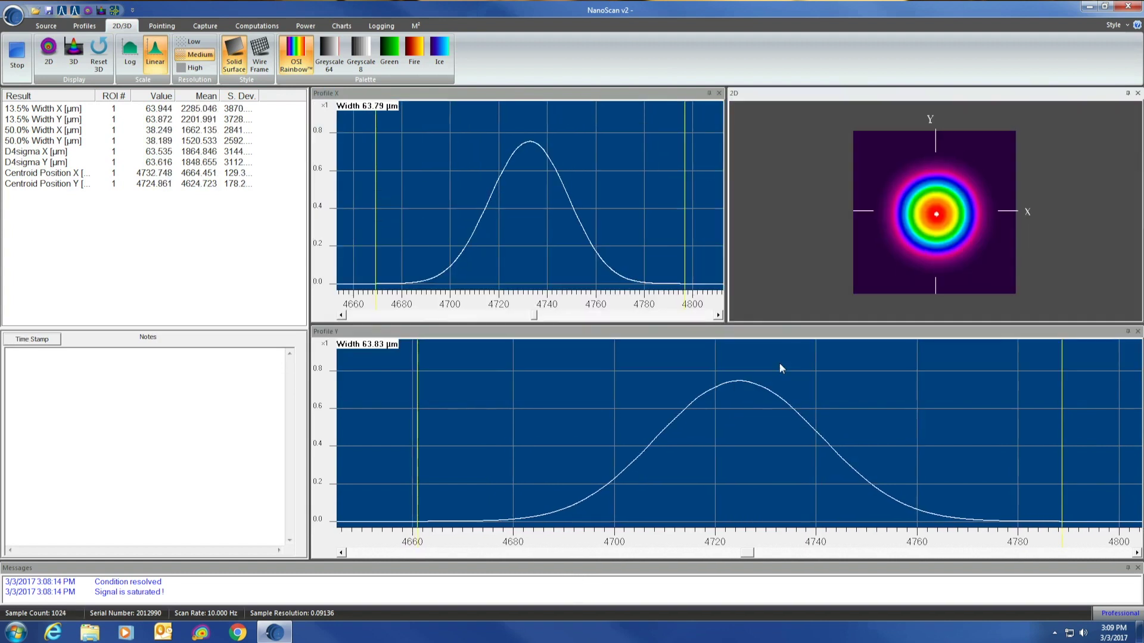
Step: Switch the docked beam panel to a rainbow 3D view and rotate it
click(74, 59)
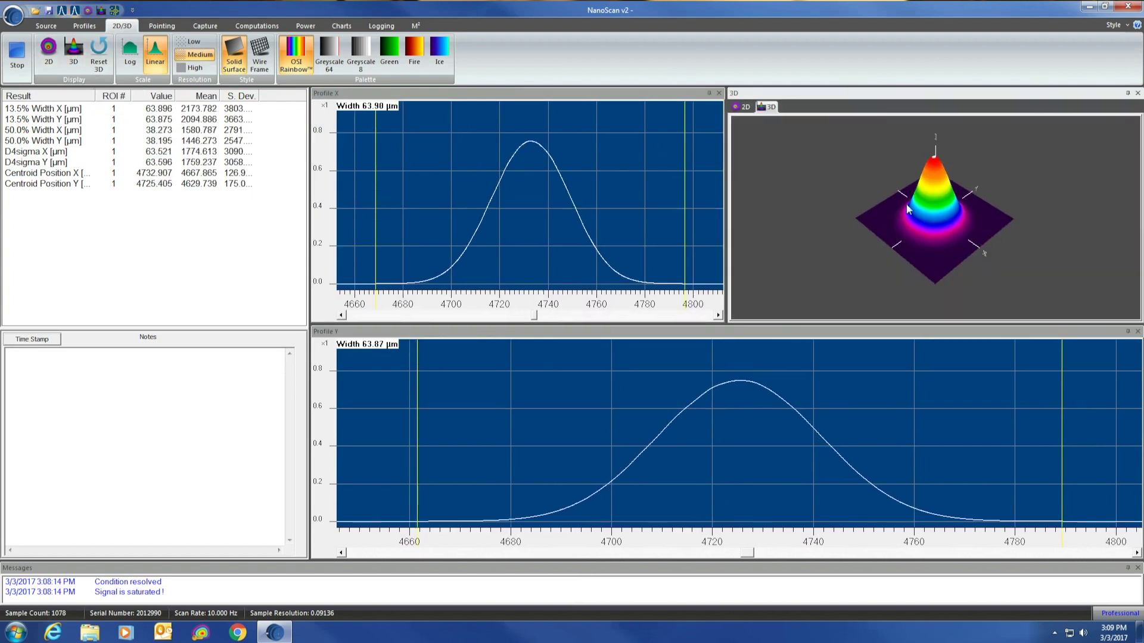
mouse_move(930, 206)
mouse_down()
mouse_move(913, 275)
mouse_move(967, 286)
mouse_move(944, 192)
mouse_up()
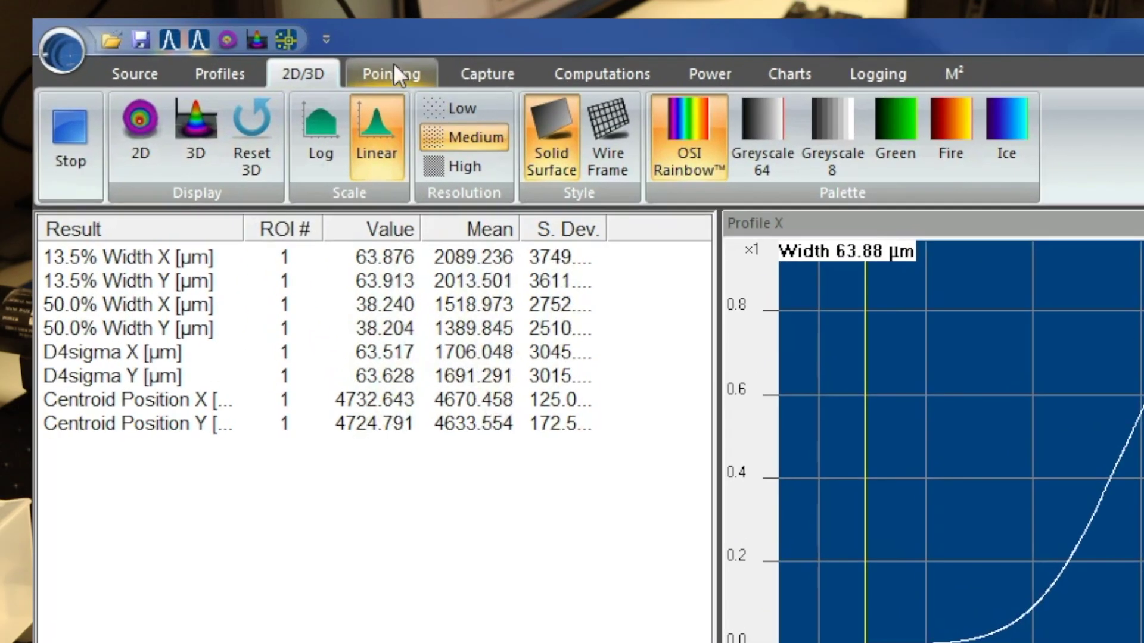
click(157, 11)
click(269, 11)
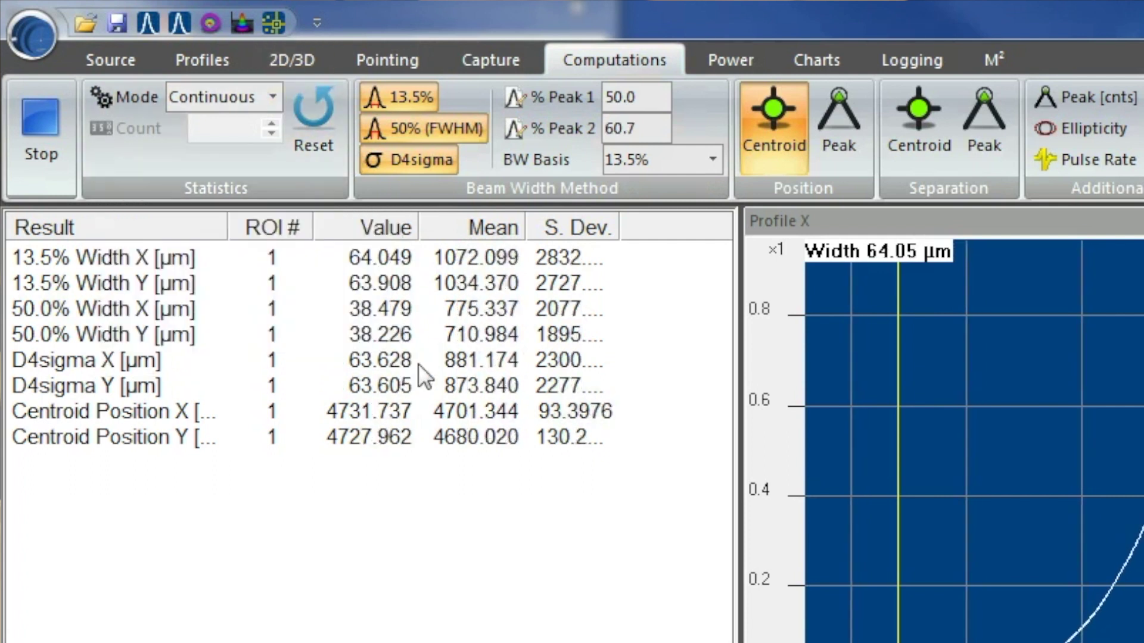
Step: Change statistics from Rolling to Finite mode with a count of 500
click(267, 94)
click(238, 159)
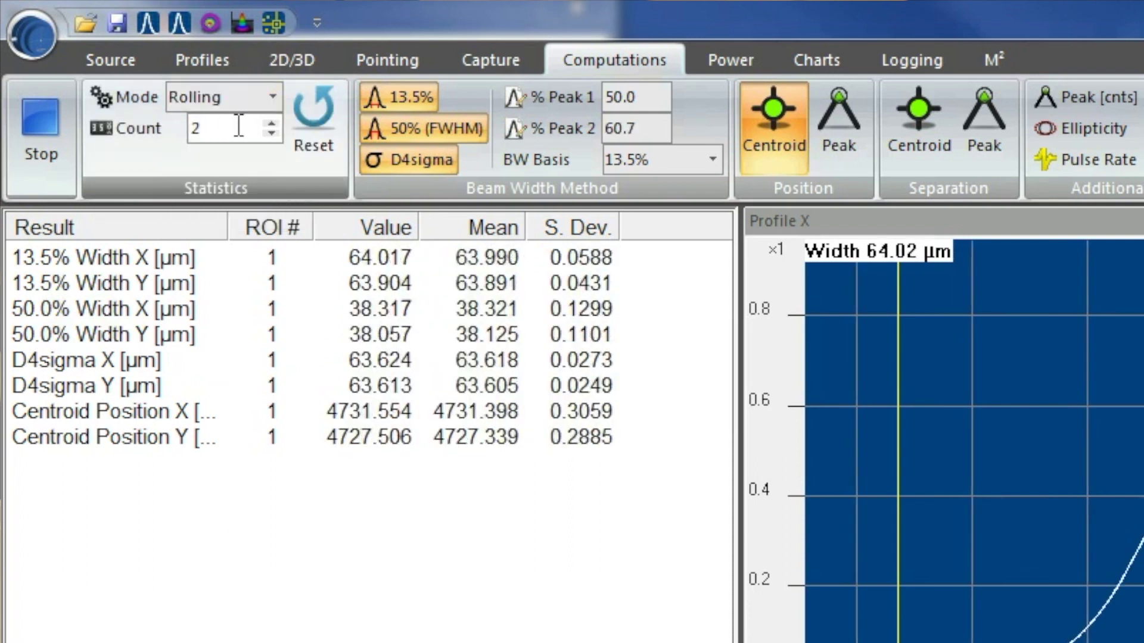
drag(238, 126, 174, 131)
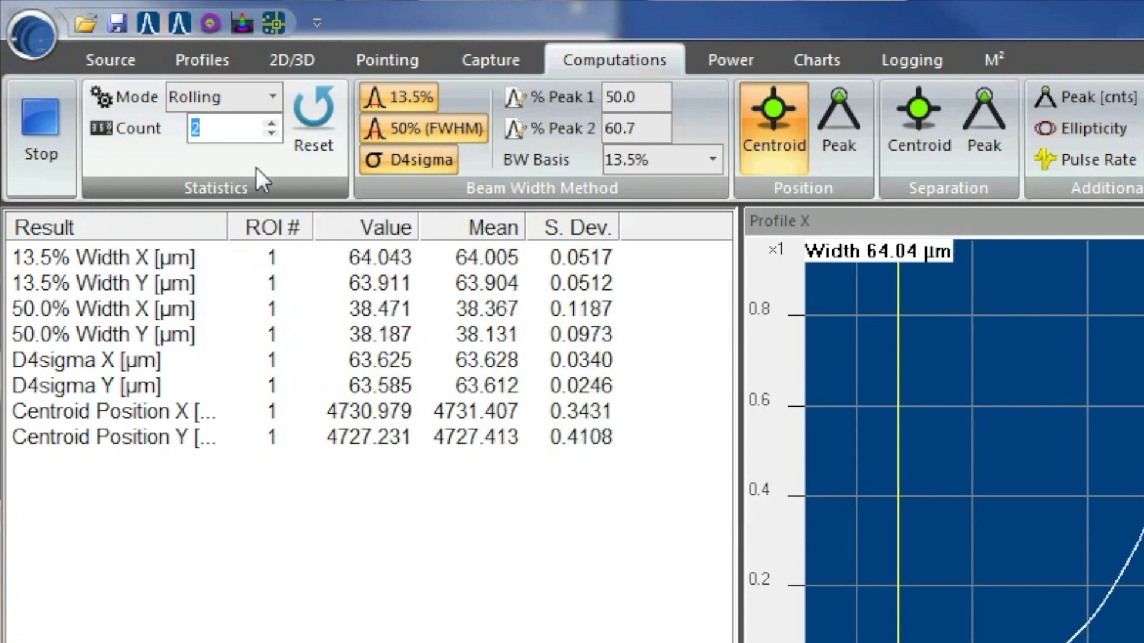
click(275, 96)
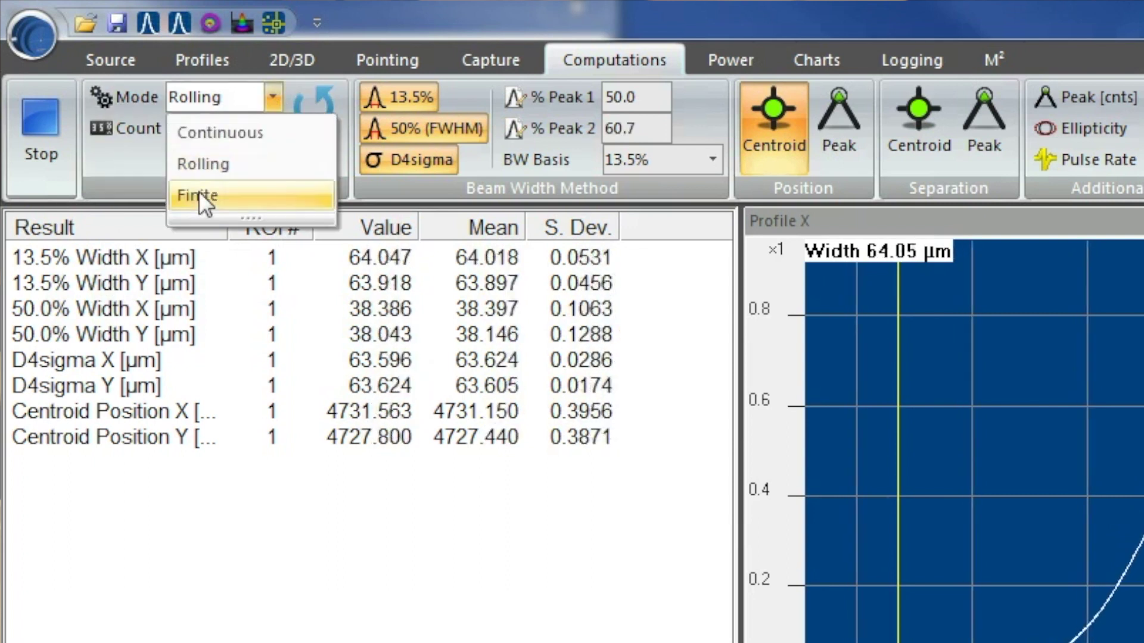
click(199, 191)
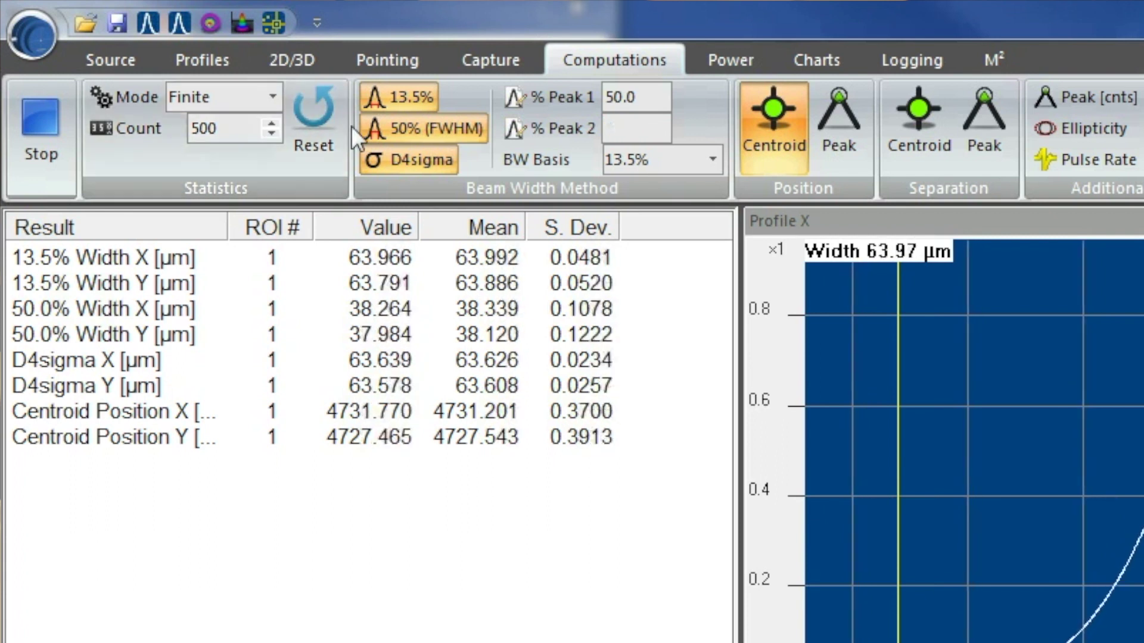
click(737, 55)
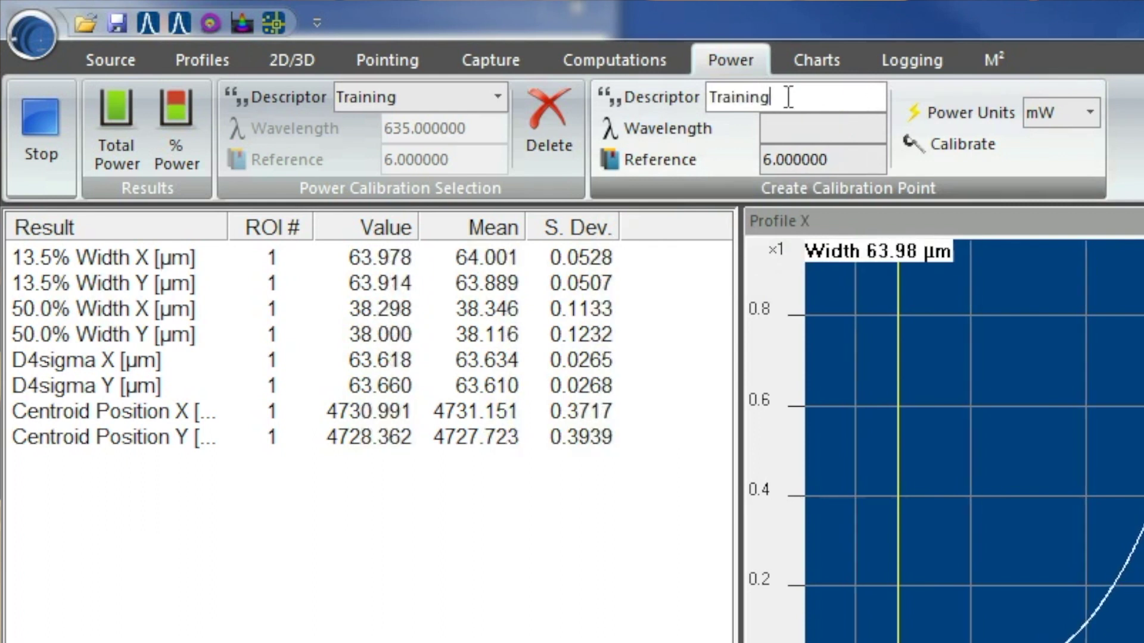
Step: Calibrate power at 635 nm with 6 mW reference in mW, and add a Total Power row
click(863, 161)
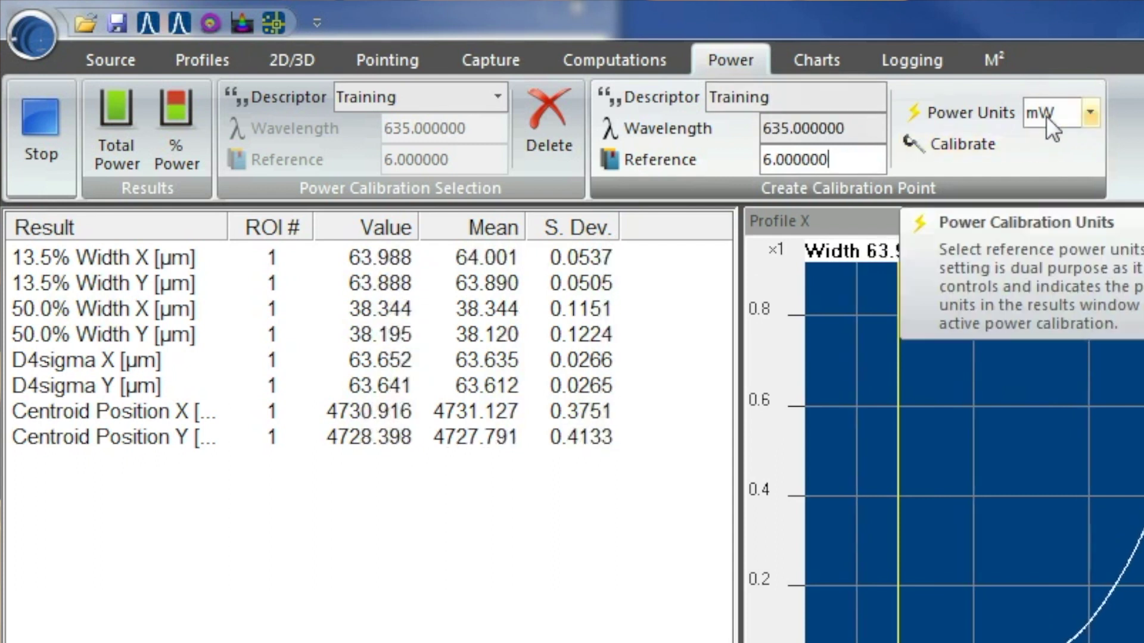
click(1091, 113)
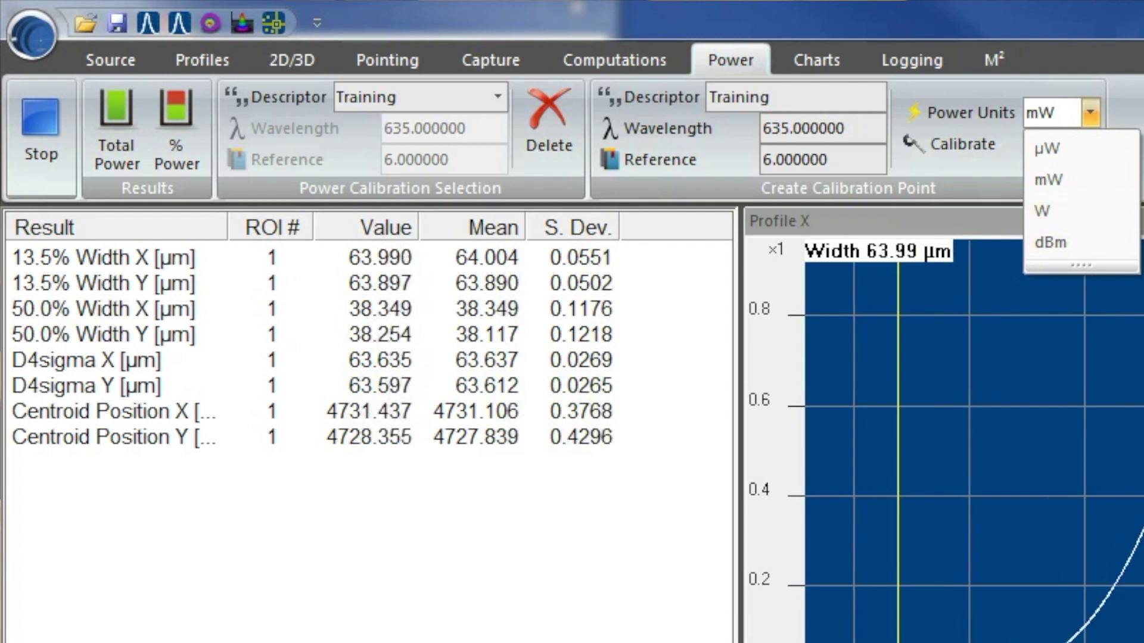
key(Escape)
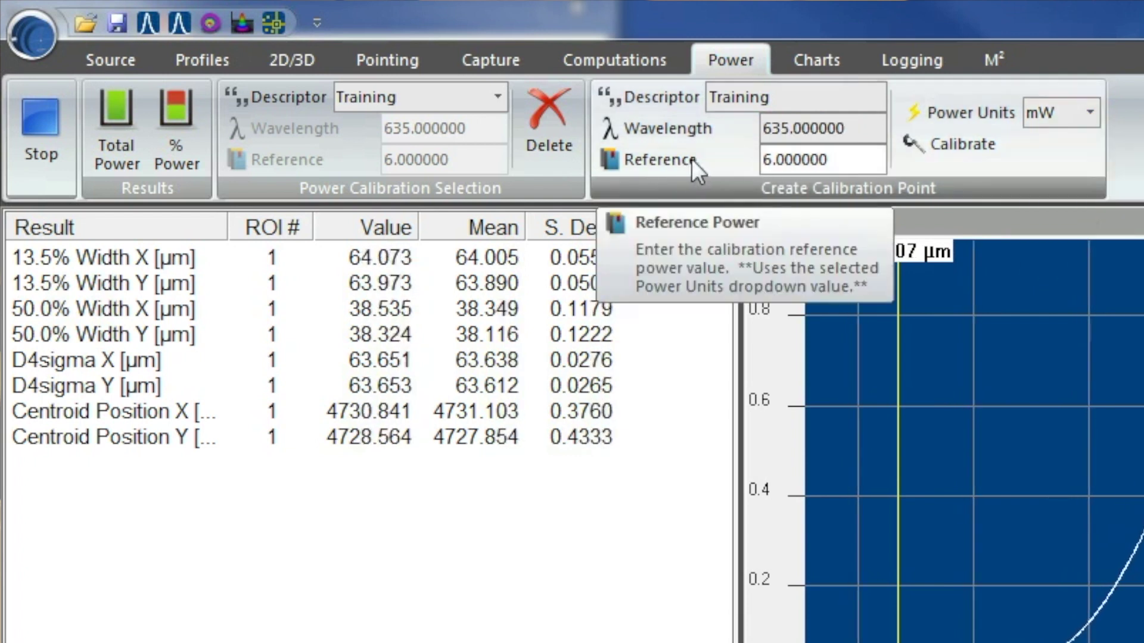
click(989, 144)
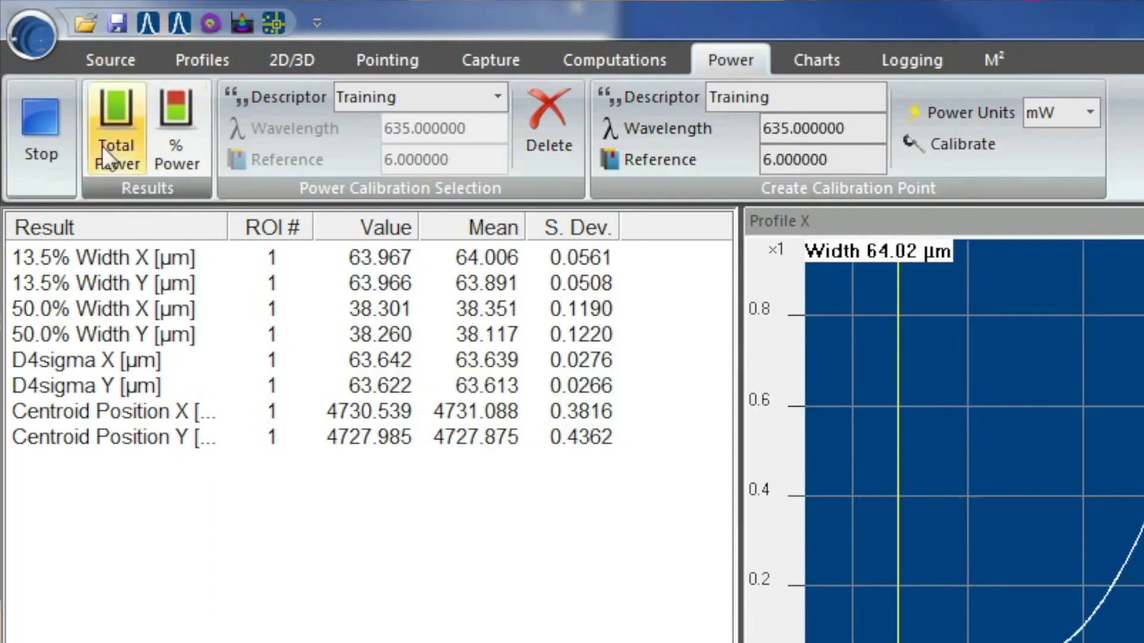
click(123, 137)
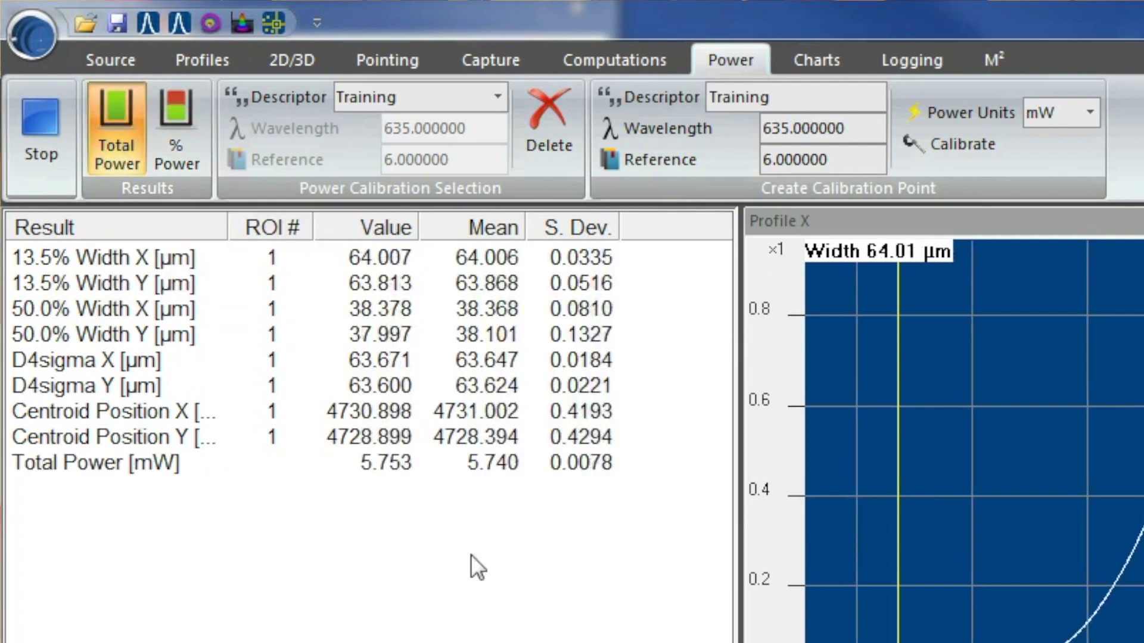